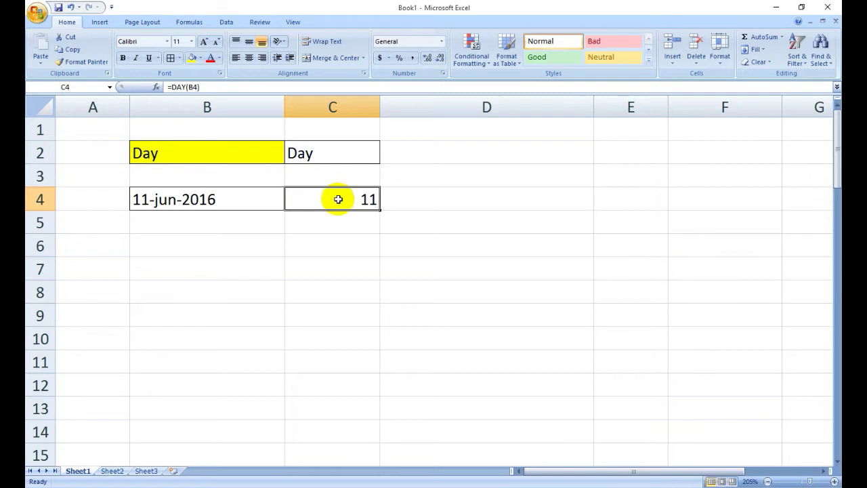
Enter =DAY(B4) in C4 to extract day 11 from 11-jun-2016.
{"action": "type", "text": "="}
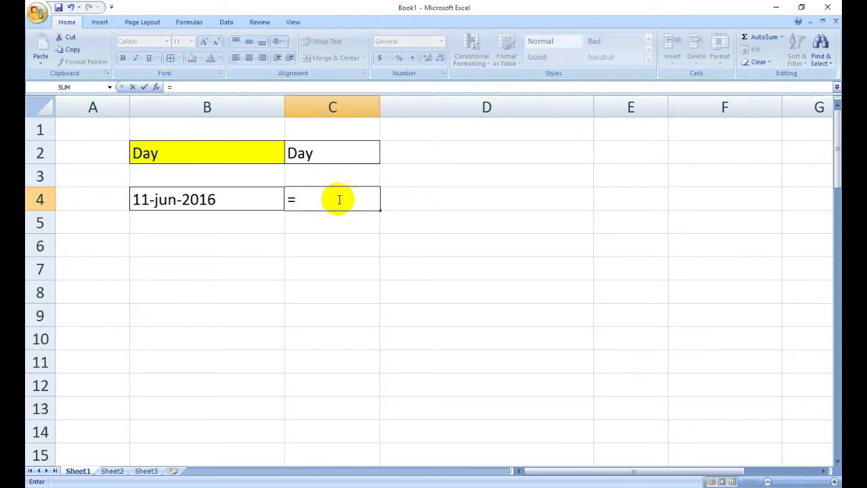
{"action": "type", "text": "day"}
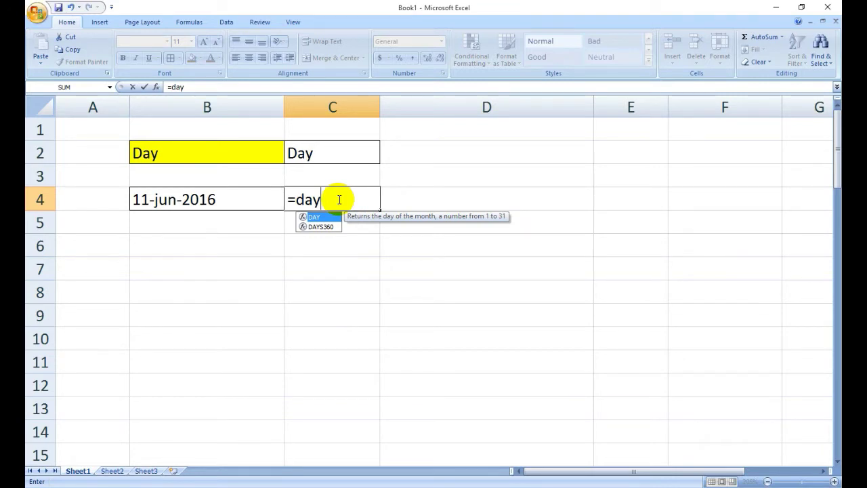
{"action": "key", "text": "Tab"}
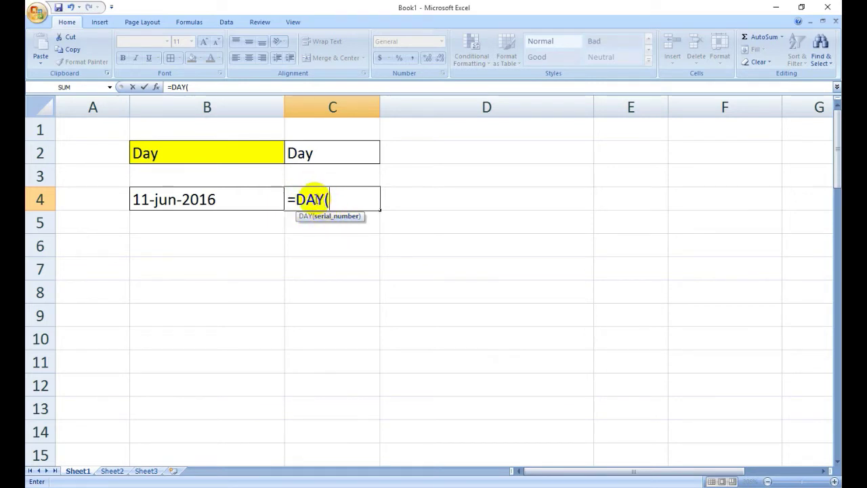
{"action": "left_click", "coordinate": [229, 200]}
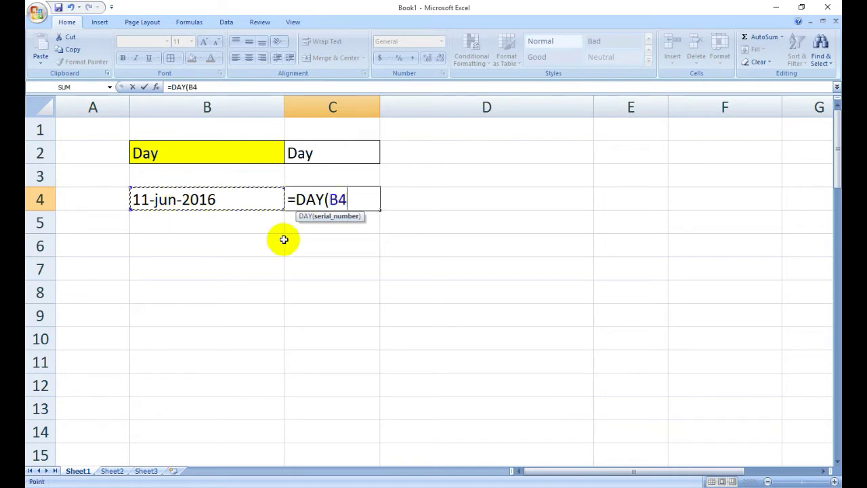
{"action": "type", "text": ")"}
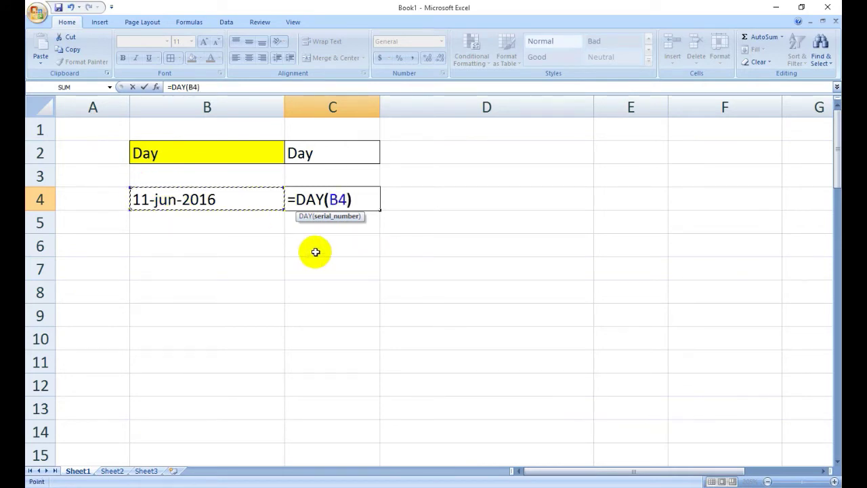
{"action": "key", "text": "Return"}
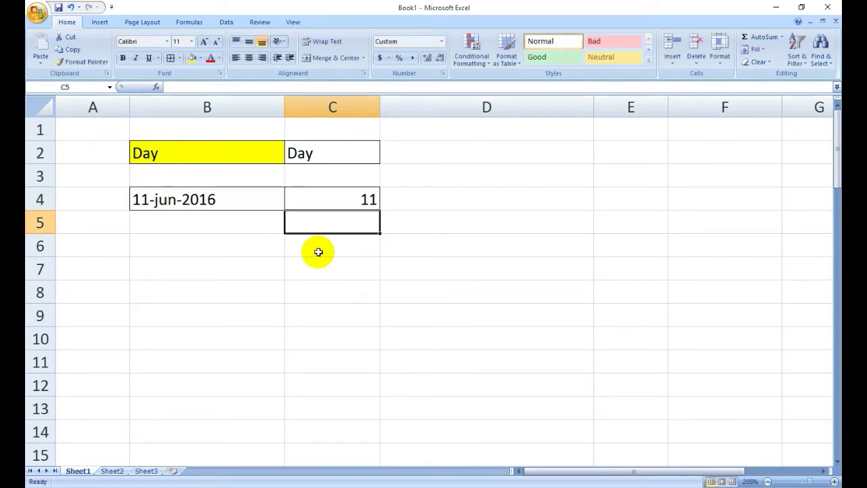
{"action": "left_click", "coordinate": [360, 200]}
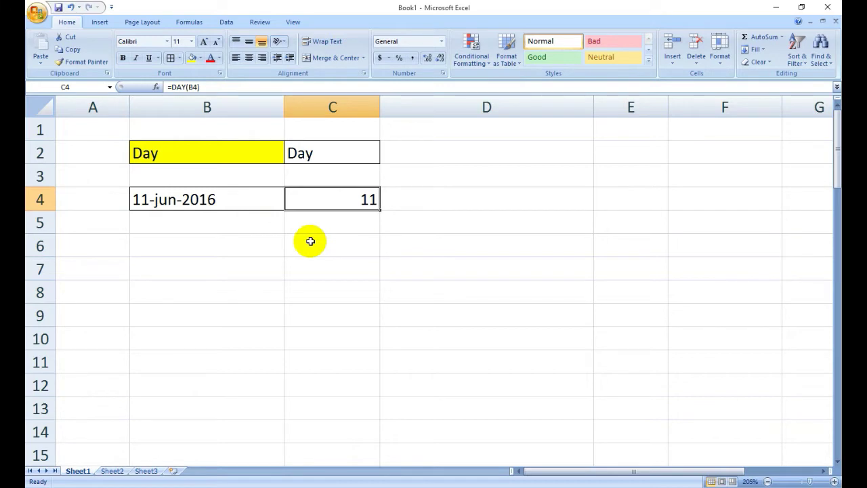
Enter =DAYS360(B20,C20) in D20, returning 112 days from 10-sep-2016 to 02-jan-2017.
{"action": "scroll", "coordinate": [310, 241], "scroll_direction": "down", "scroll_amount": 4}
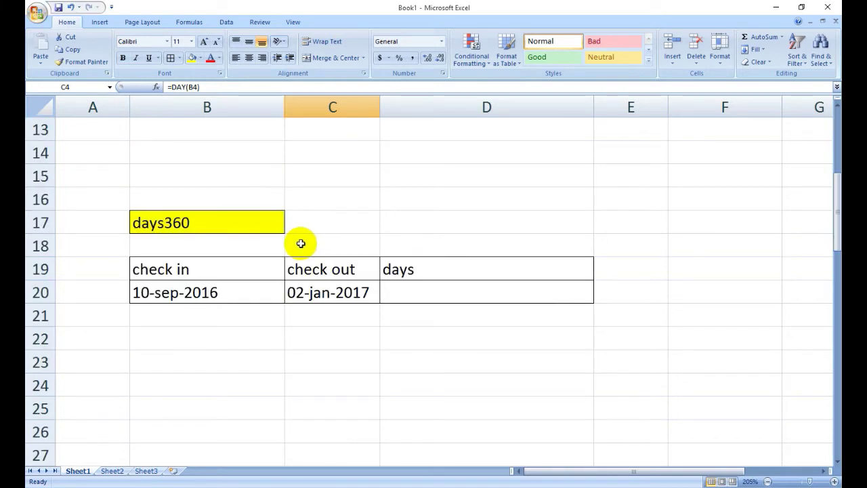
{"action": "scroll", "coordinate": [300, 243], "scroll_direction": "down", "scroll_amount": 1}
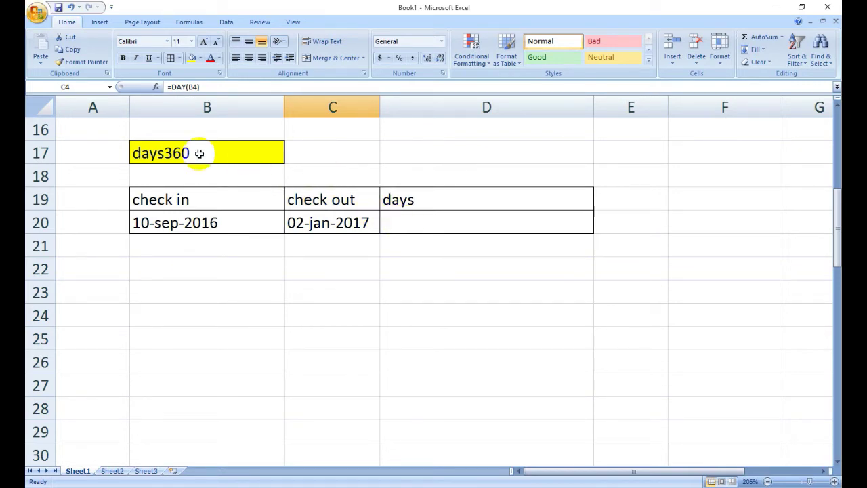
{"action": "left_click", "coordinate": [413, 220]}
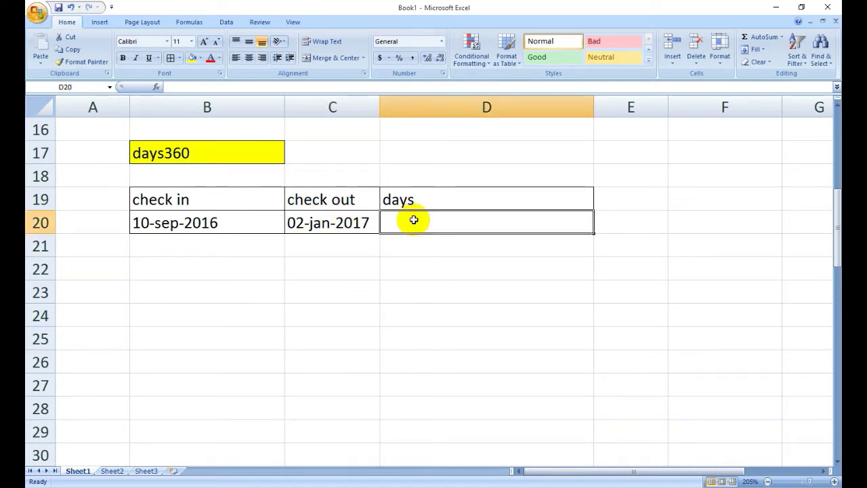
{"action": "type", "text": "="}
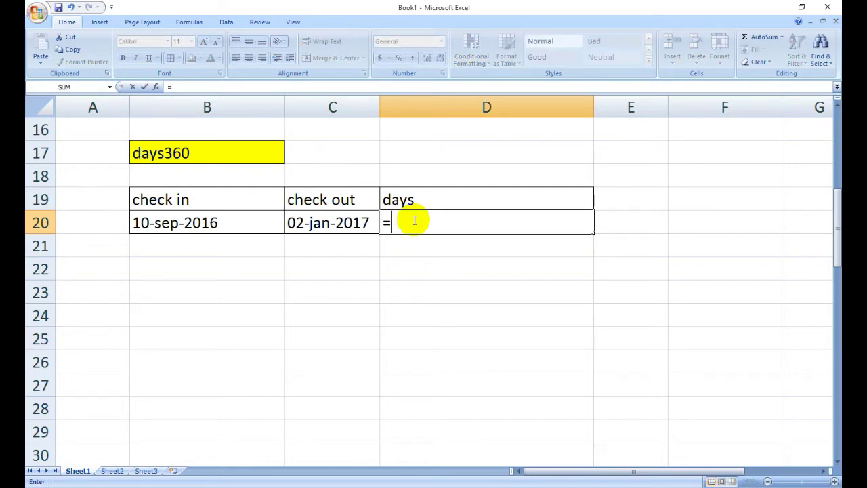
{"action": "type", "text": "days"}
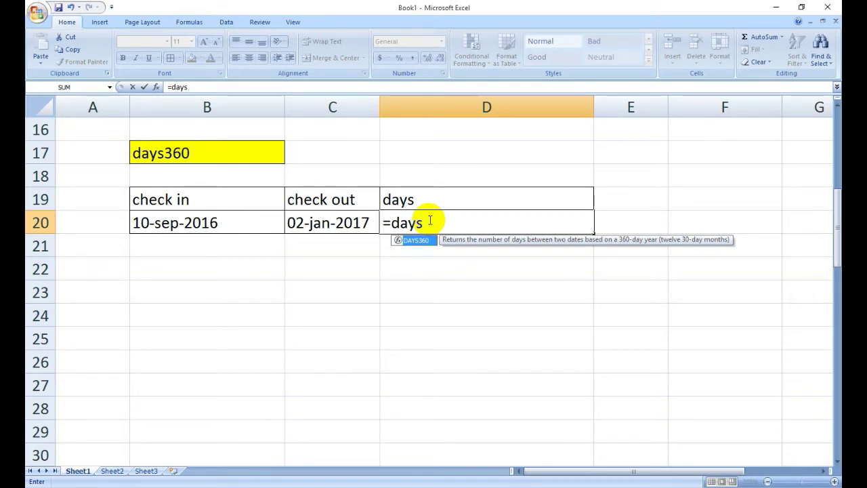
{"action": "key", "text": "Tab"}
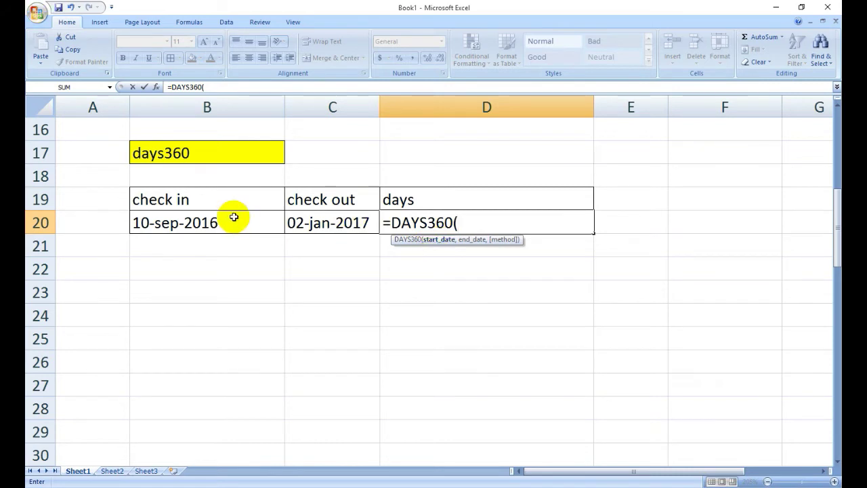
{"action": "left_click", "coordinate": [196, 219]}
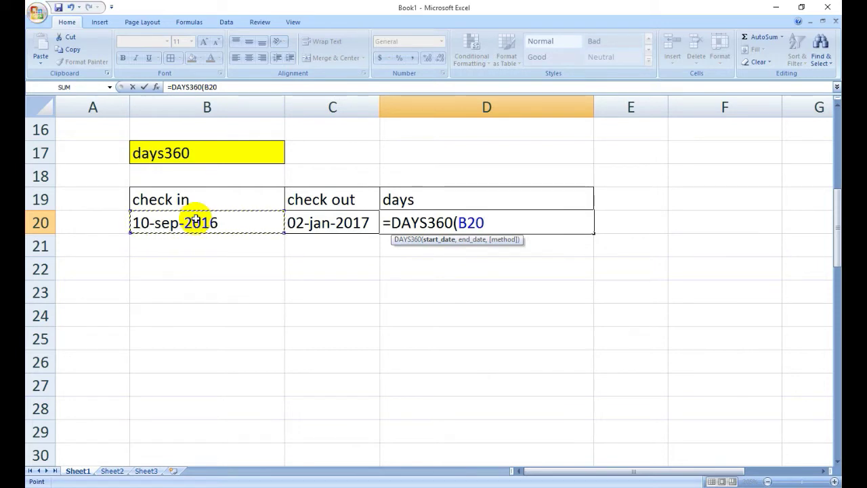
{"action": "type", "text": ","}
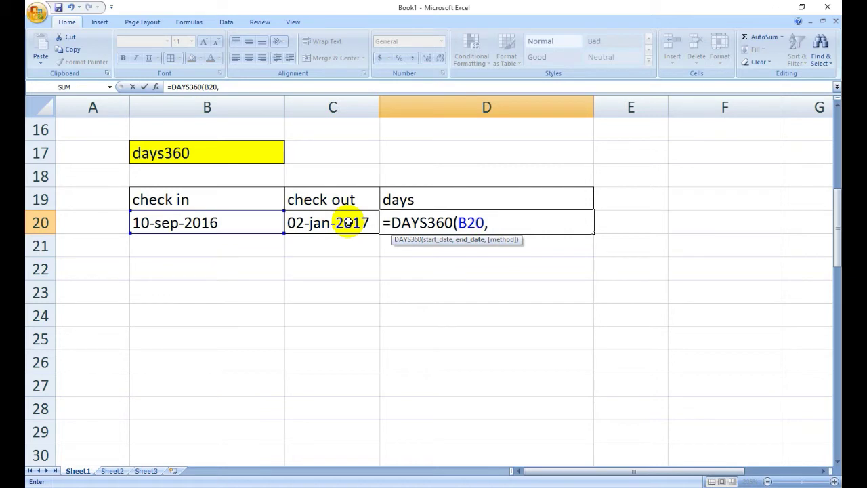
{"action": "left_click", "coordinate": [348, 222]}
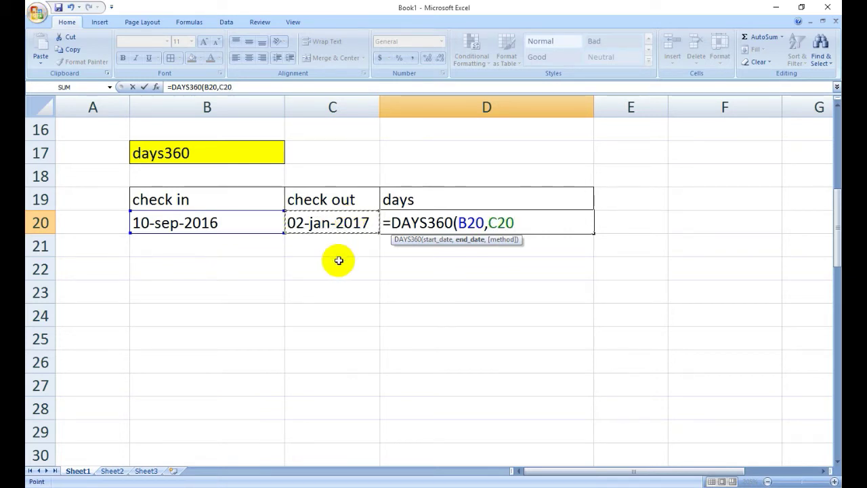
{"action": "type", "text": ")"}
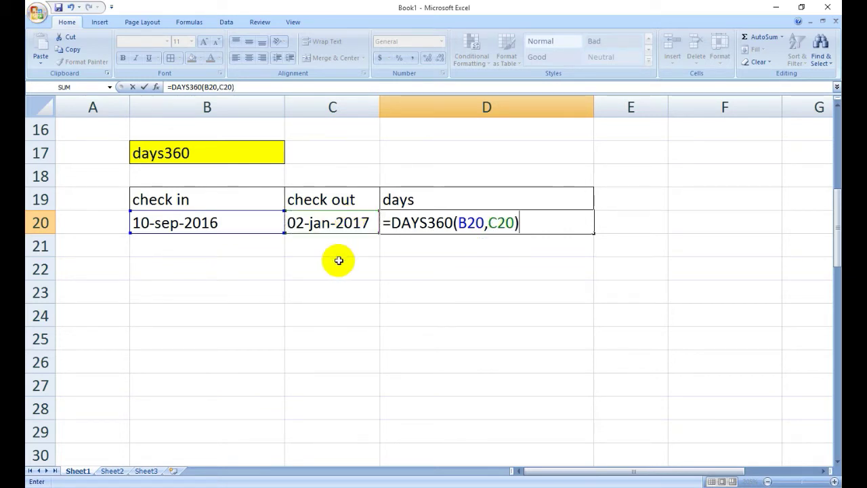
{"action": "key", "text": "Return"}
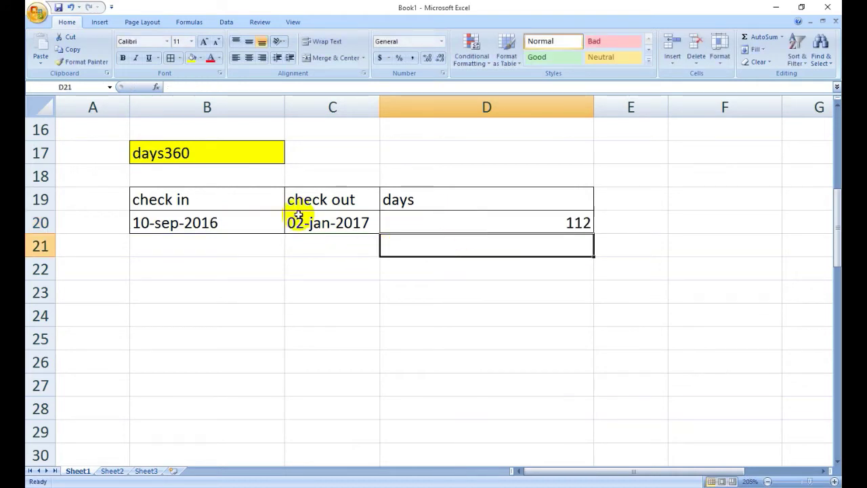
{"action": "left_click", "coordinate": [466, 219]}
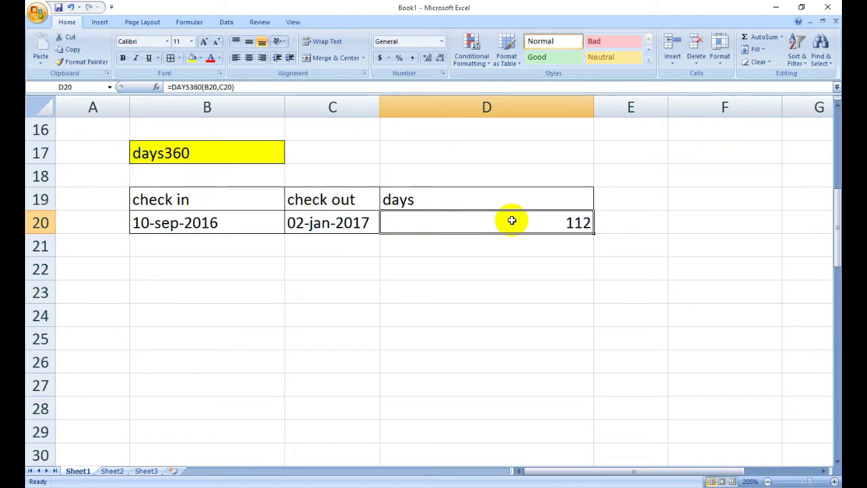
Enter =DOLLAR(B34) in C34 to display the value 100 as $100.00.
{"action": "scroll", "coordinate": [463, 260], "scroll_direction": "down", "scroll_amount": 3}
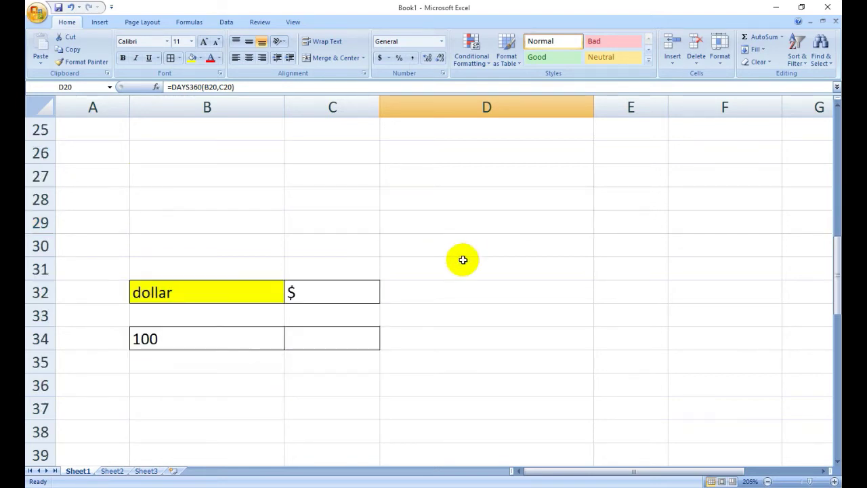
{"action": "scroll", "coordinate": [462, 259], "scroll_direction": "down", "scroll_amount": 1}
{"action": "scroll", "coordinate": [463, 259], "scroll_direction": "down", "scroll_amount": 1}
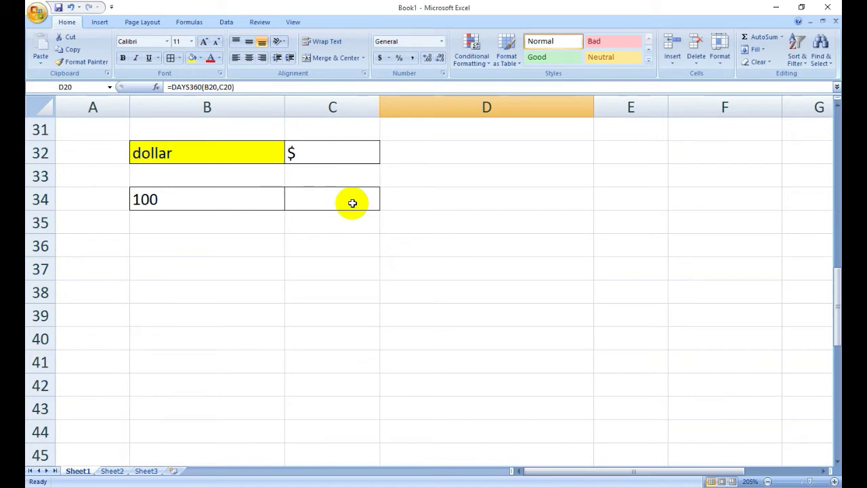
{"action": "left_click", "coordinate": [352, 202]}
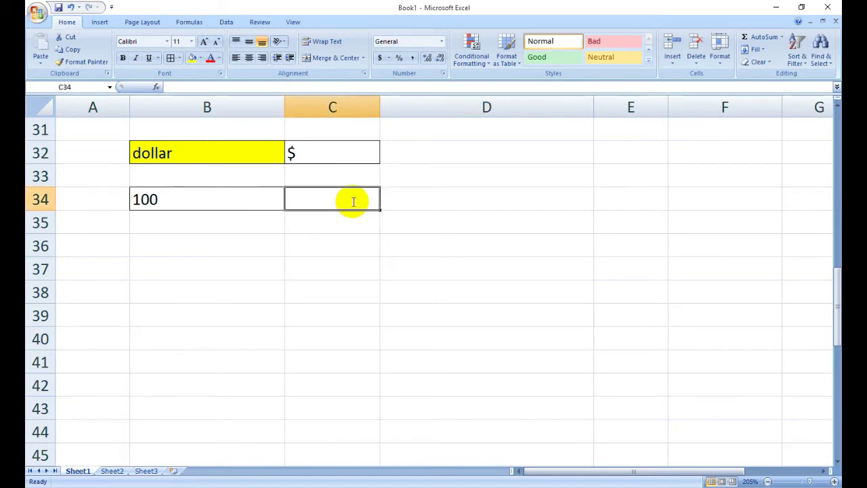
{"action": "type", "text": "=do"}
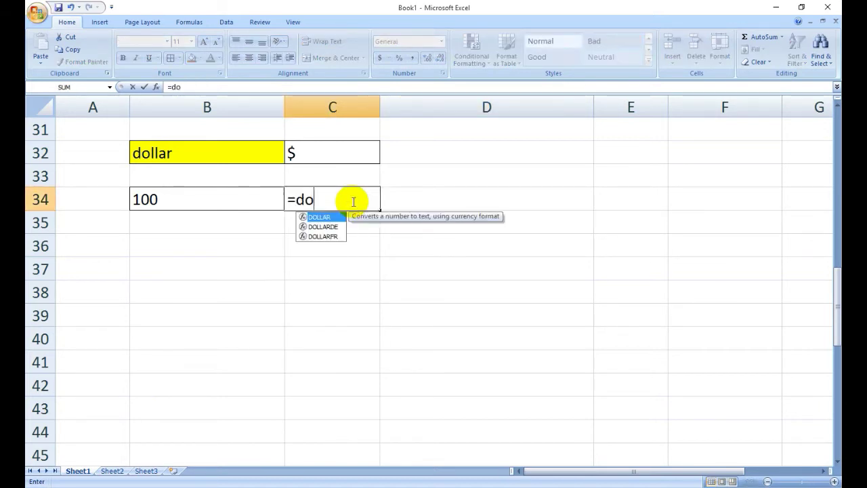
{"action": "type", "text": "l"}
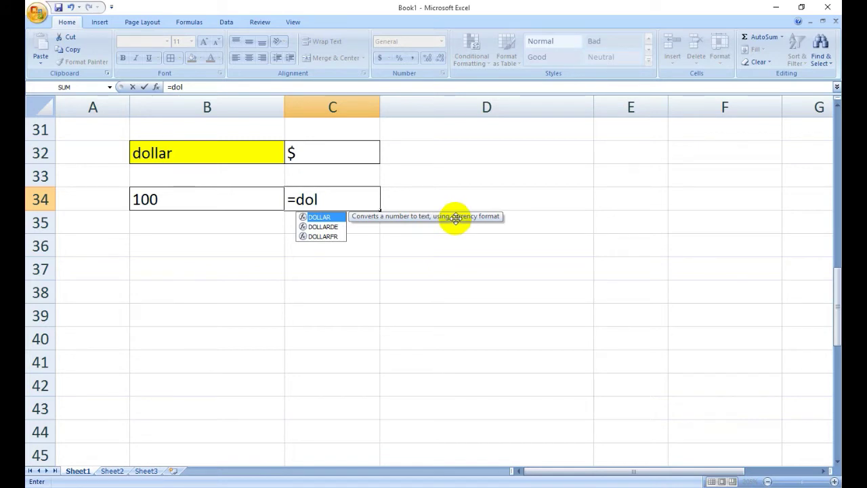
{"action": "key", "text": "Tab"}
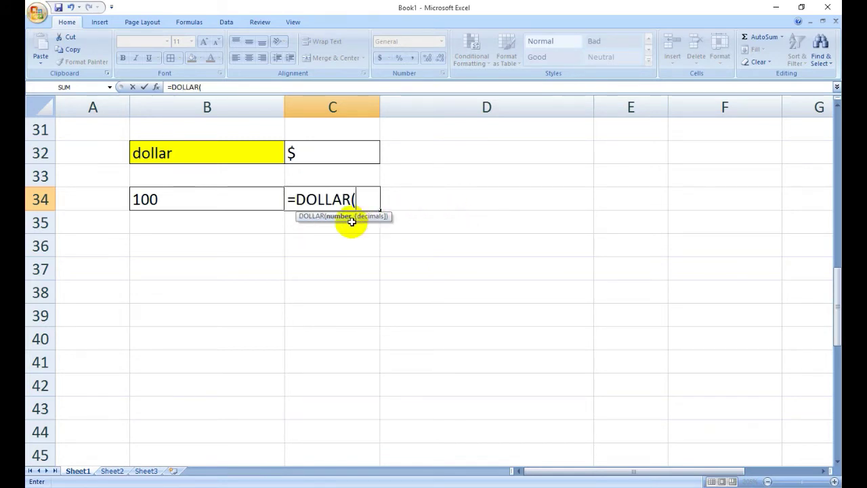
{"action": "left_click", "coordinate": [211, 199]}
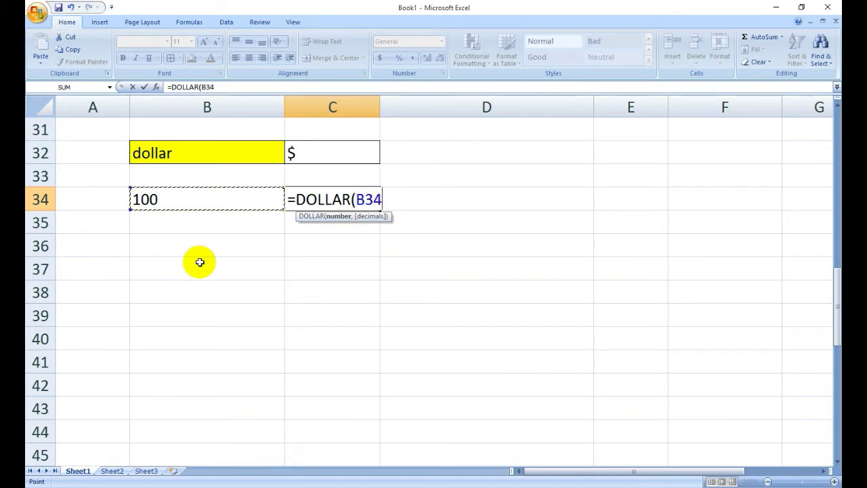
{"action": "type", "text": ")"}
{"action": "key", "text": "Return"}
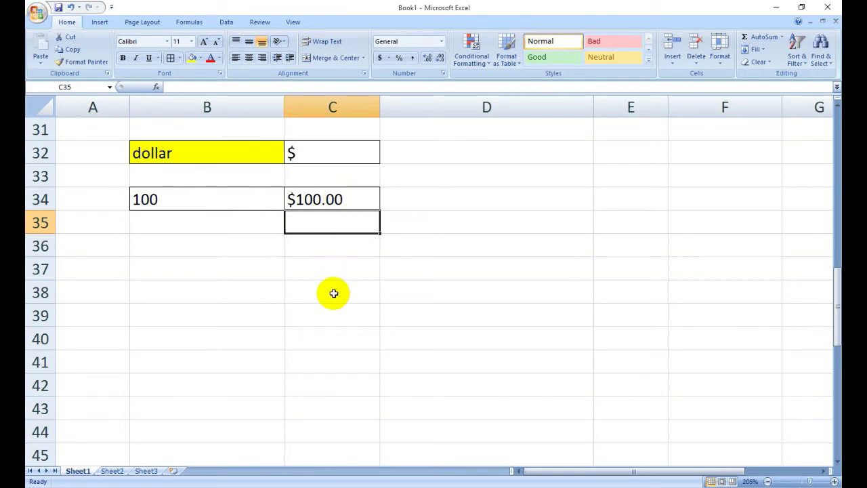
Enter =FIND(C51,B51) in D51, returning 9 as the position of 'j'.
{"action": "scroll", "coordinate": [333, 296], "scroll_direction": "down", "scroll_amount": 3}
{"action": "scroll", "coordinate": [332, 296], "scroll_direction": "down", "scroll_amount": 2}
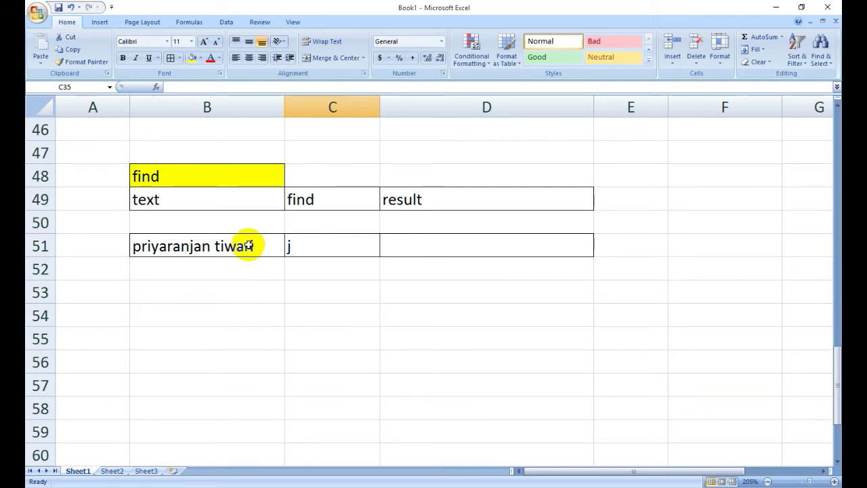
{"action": "left_click", "coordinate": [434, 248]}
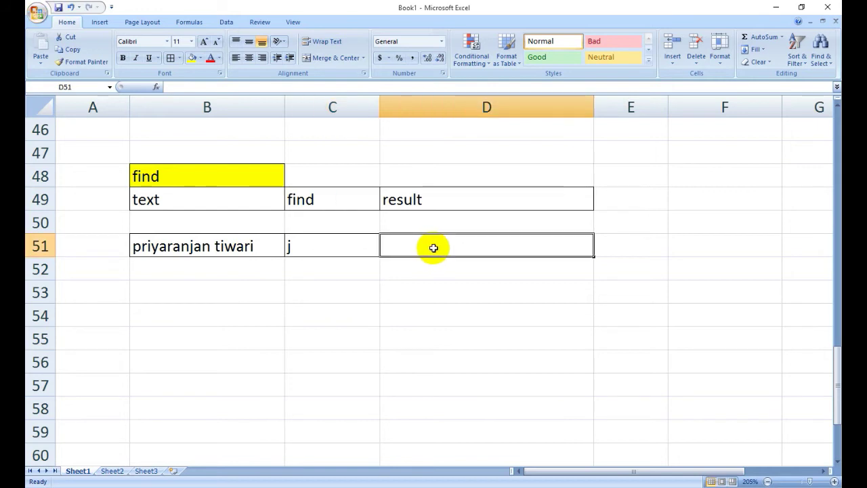
{"action": "type", "text": "="}
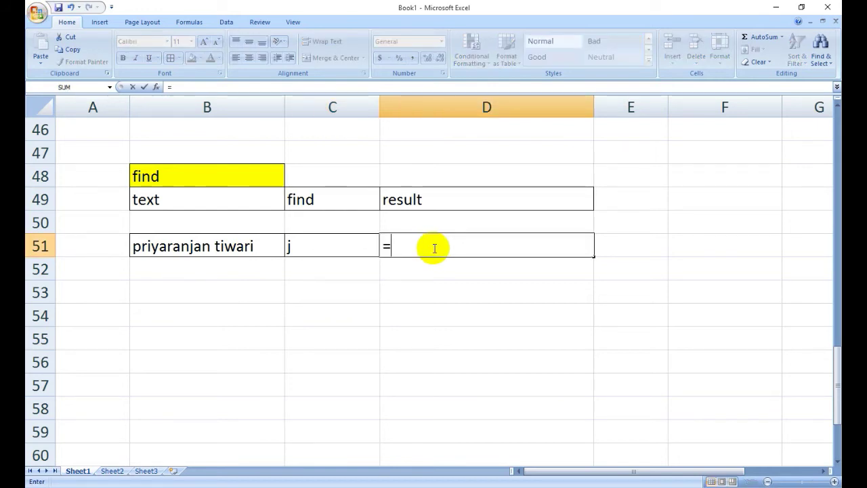
{"action": "type", "text": "f"}
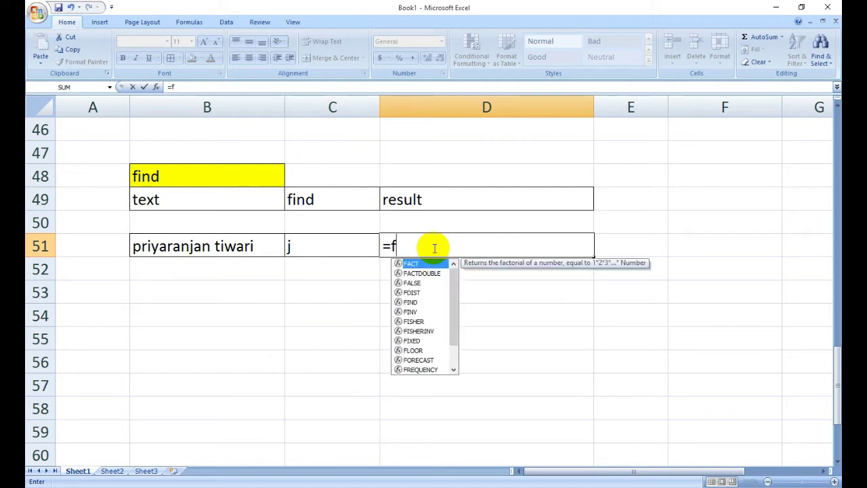
{"action": "type", "text": "ind"}
{"action": "key", "text": "Tab"}
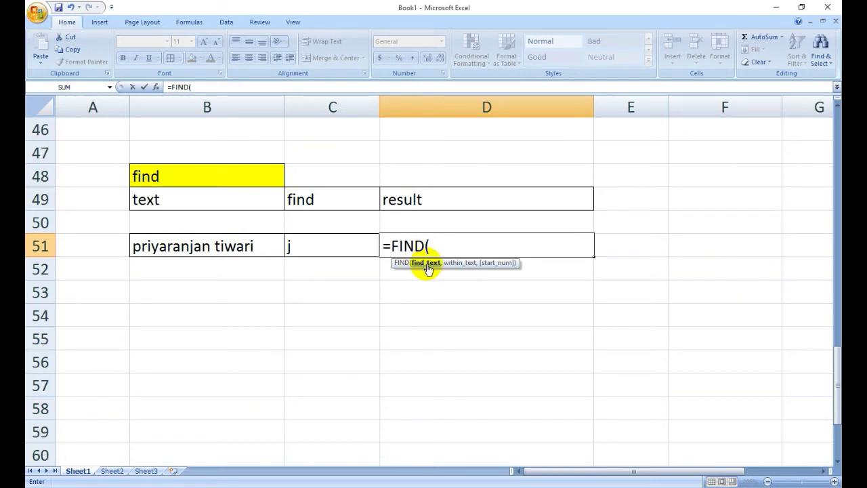
{"action": "left_click", "coordinate": [306, 245]}
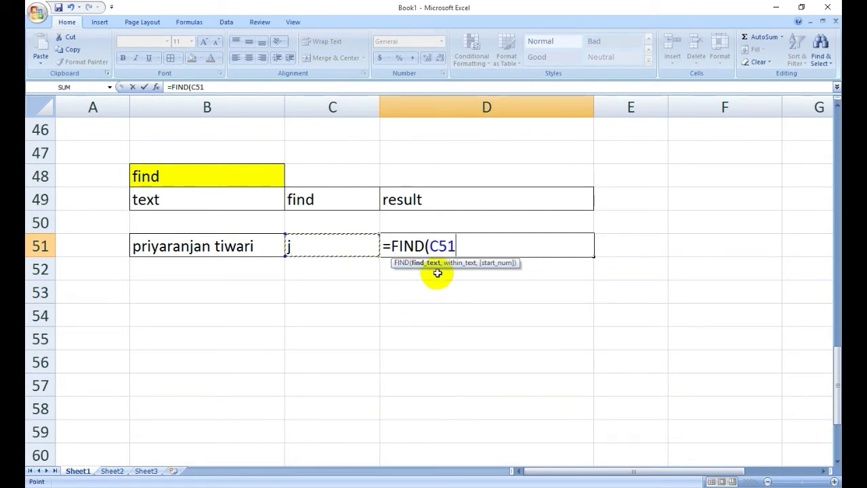
{"action": "type", "text": ","}
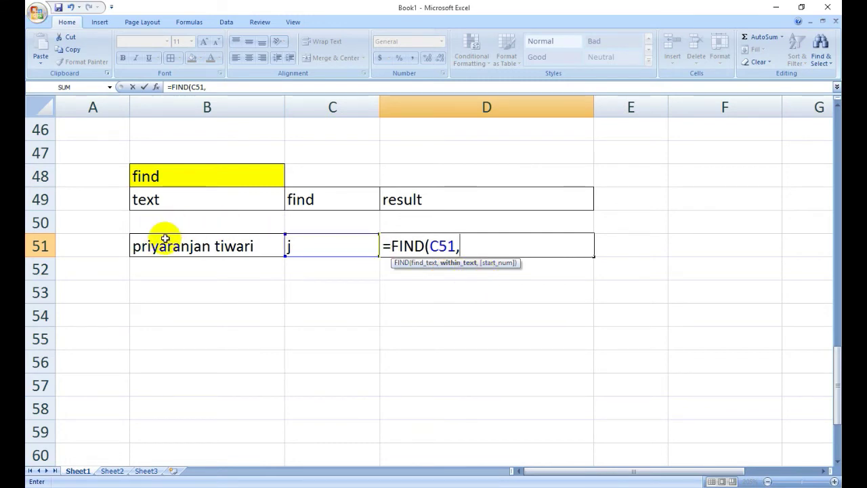
{"action": "left_click", "coordinate": [208, 246]}
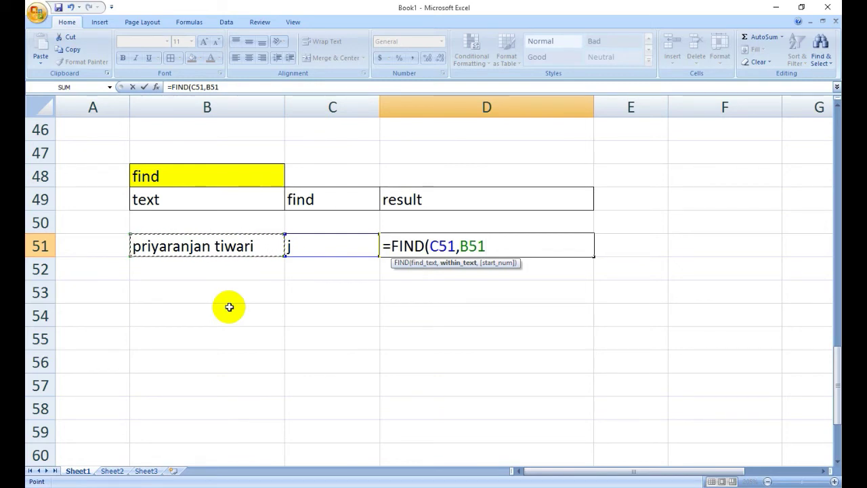
{"action": "type", "text": ")"}
{"action": "key", "text": "Return"}
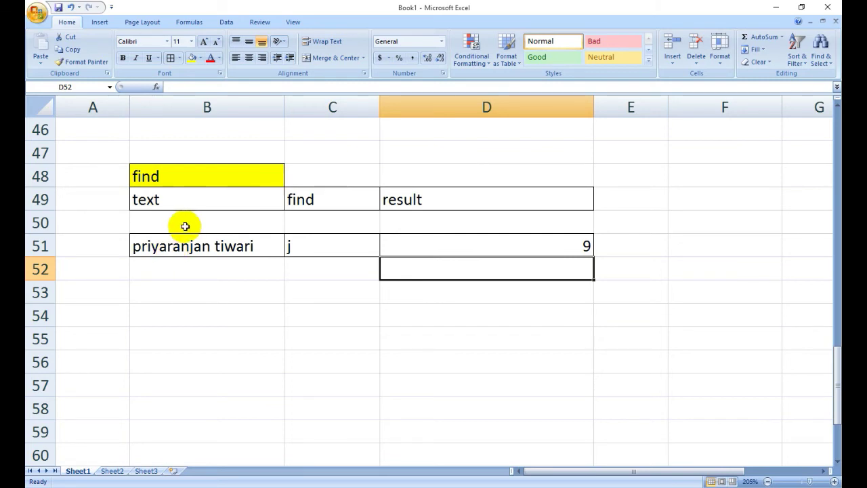
Enter =FIXED(B66,0) in C66 to show 1236.565 as 1,237.
{"action": "scroll", "coordinate": [188, 244], "scroll_direction": "down", "scroll_amount": 3}
{"action": "scroll", "coordinate": [180, 245], "scroll_direction": "down", "scroll_amount": 2}
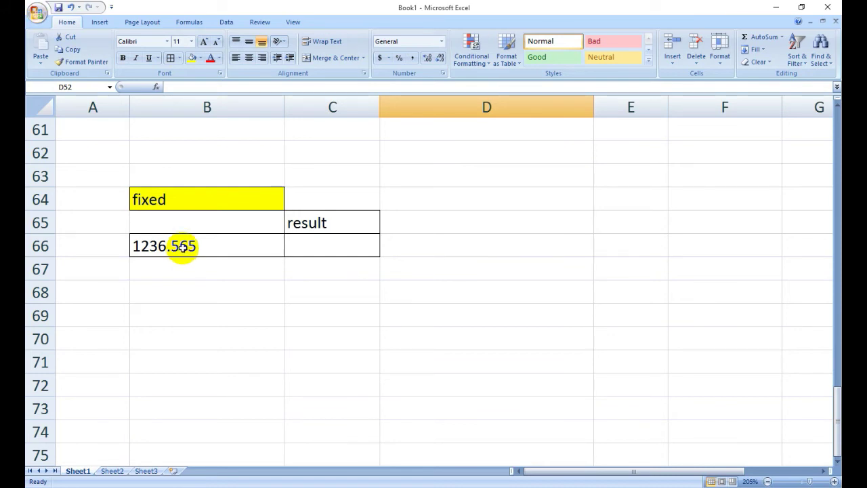
{"action": "left_click", "coordinate": [294, 241]}
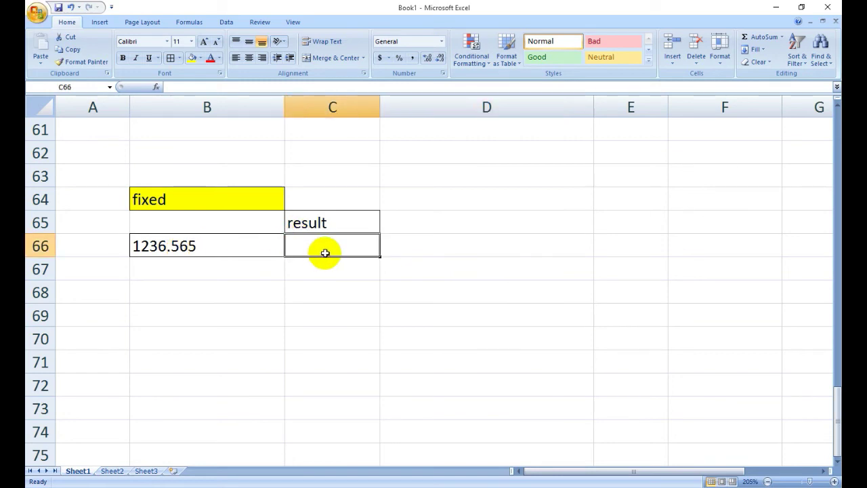
{"action": "type", "text": "="}
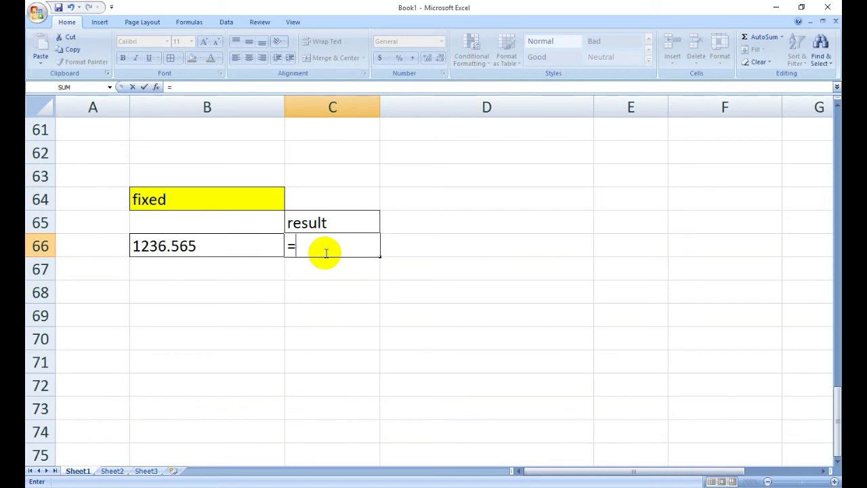
{"action": "type", "text": "fixe"}
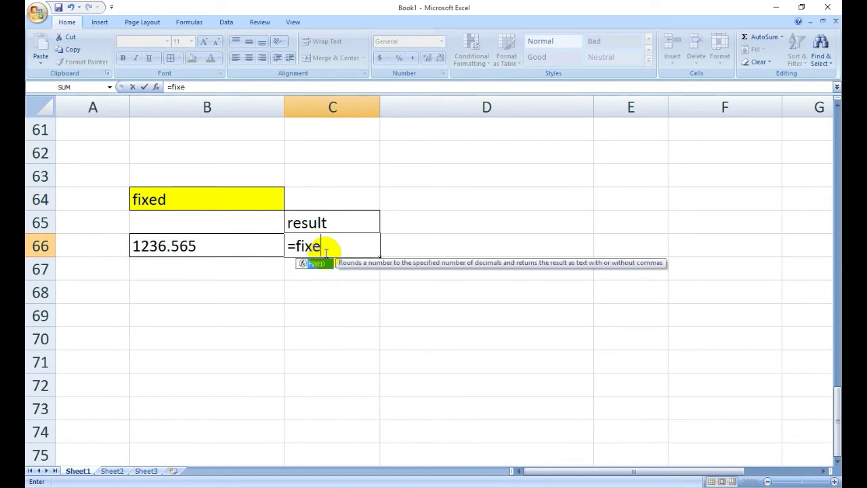
{"action": "type", "text": "d"}
{"action": "key", "text": "Tab"}
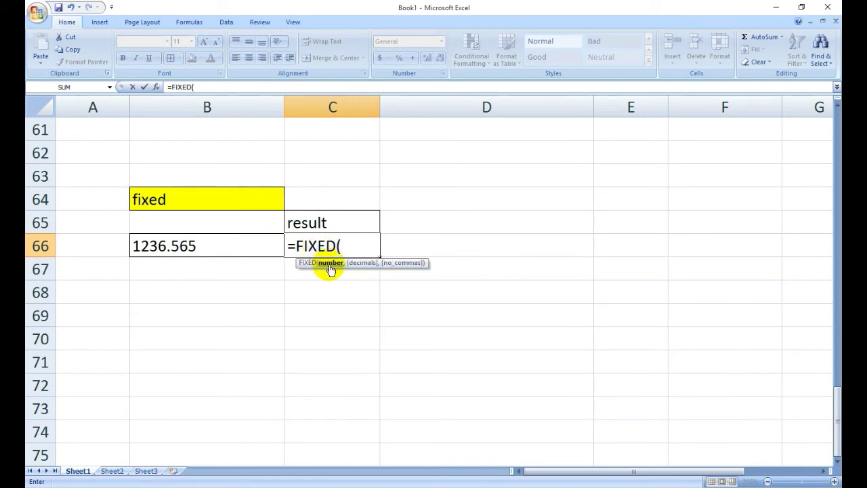
{"action": "left_click", "coordinate": [240, 245]}
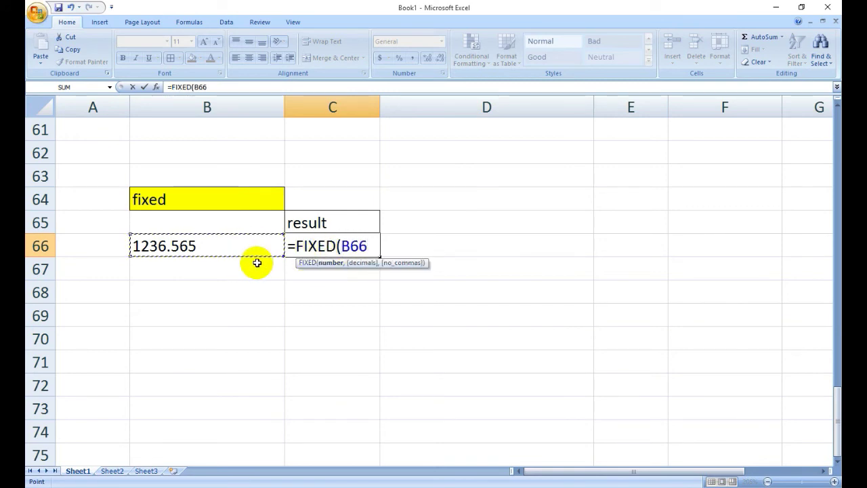
{"action": "type", "text": ","}
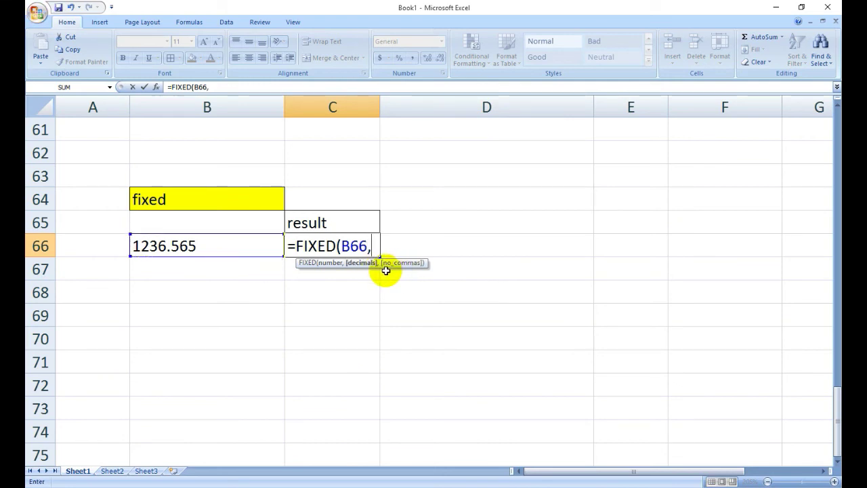
{"action": "type", "text": "0"}
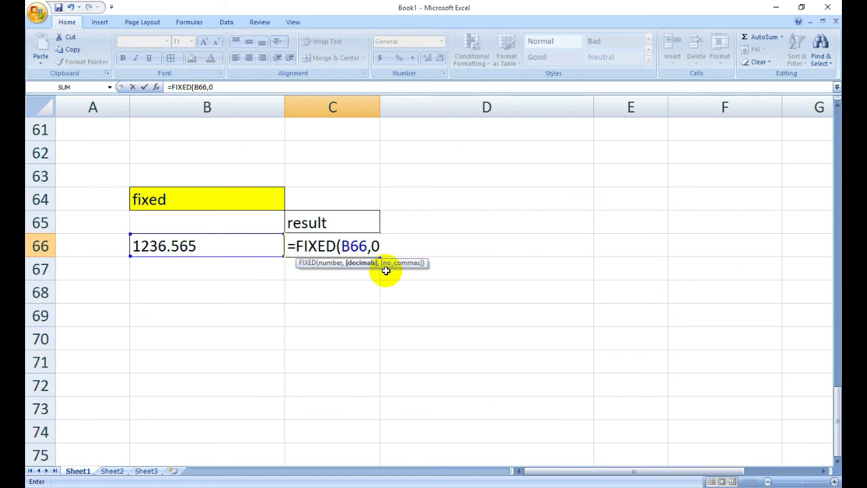
{"action": "key", "text": "Return"}
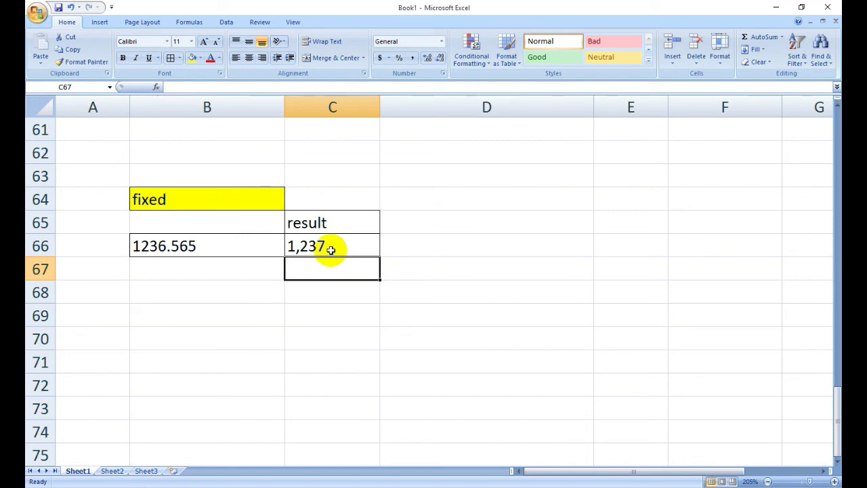
Enter =FIXED(B66,1) in C67 to show 1236.565 as 1,236.6.
{"action": "type", "text": "="}
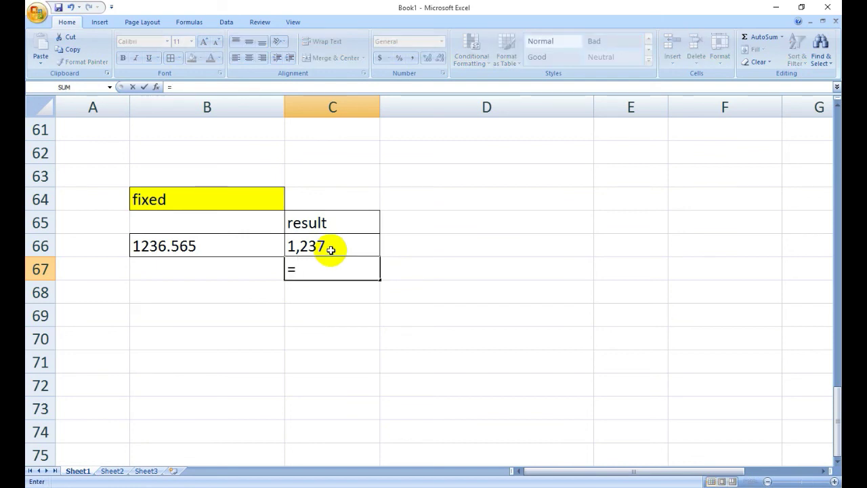
{"action": "type", "text": "="}
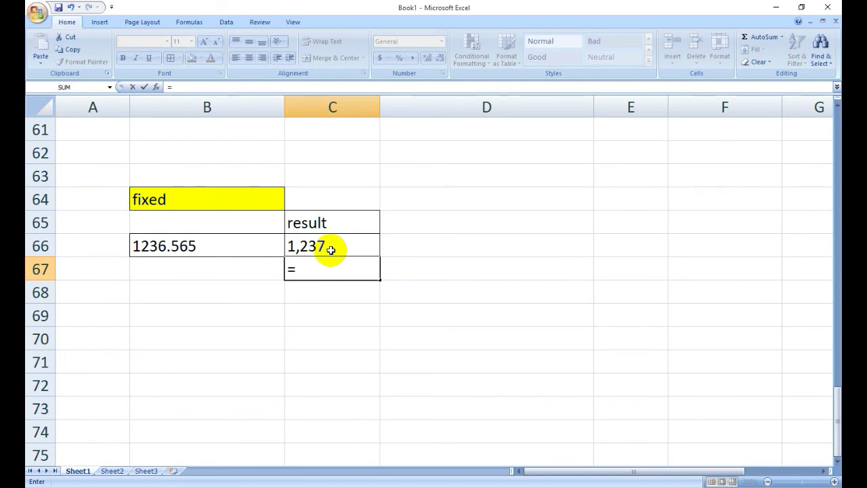
{"action": "type", "text": "fix"}
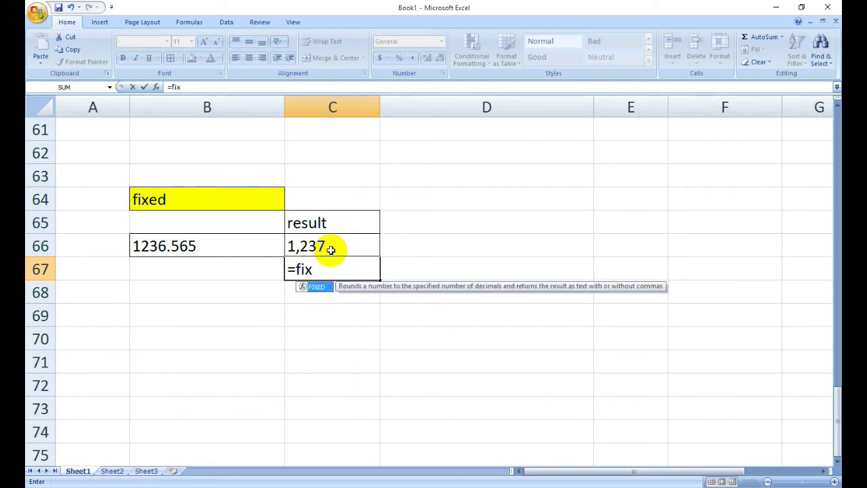
{"action": "key", "text": "Tab"}
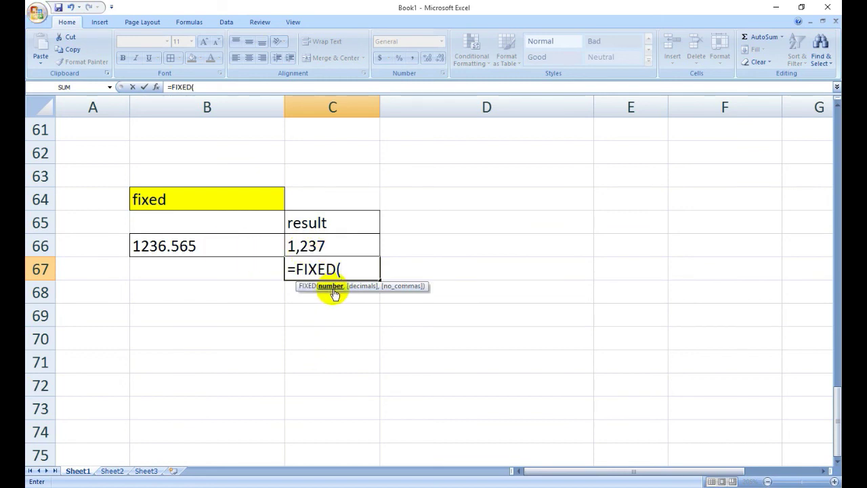
{"action": "left_click", "coordinate": [233, 251]}
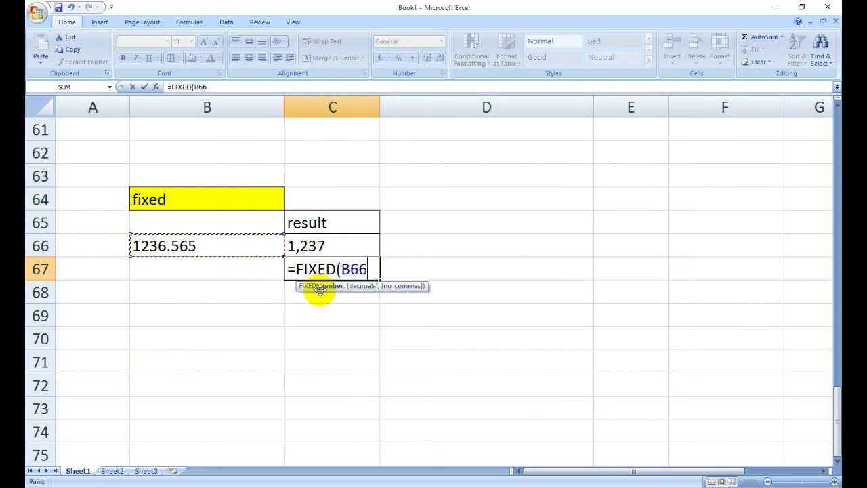
{"action": "type", "text": ",1"}
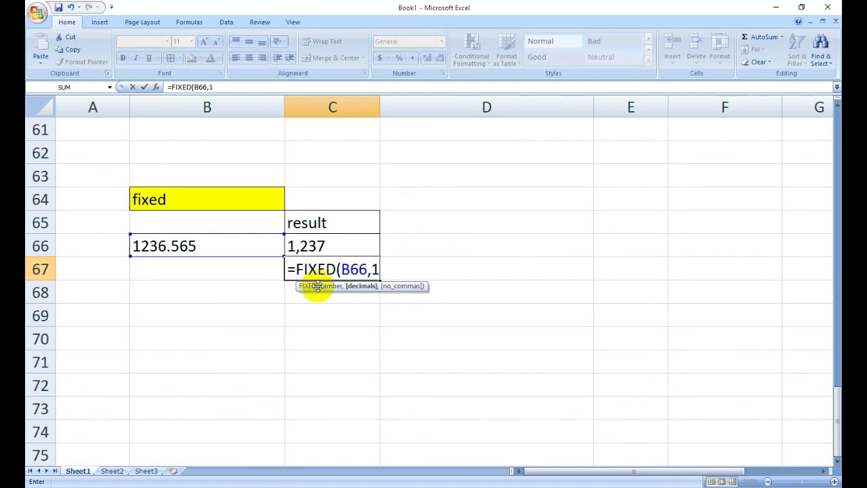
{"action": "key", "text": "Return"}
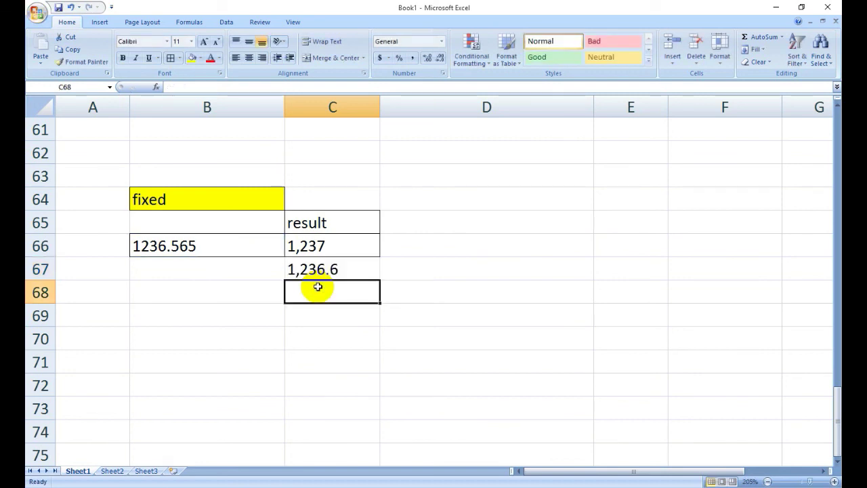